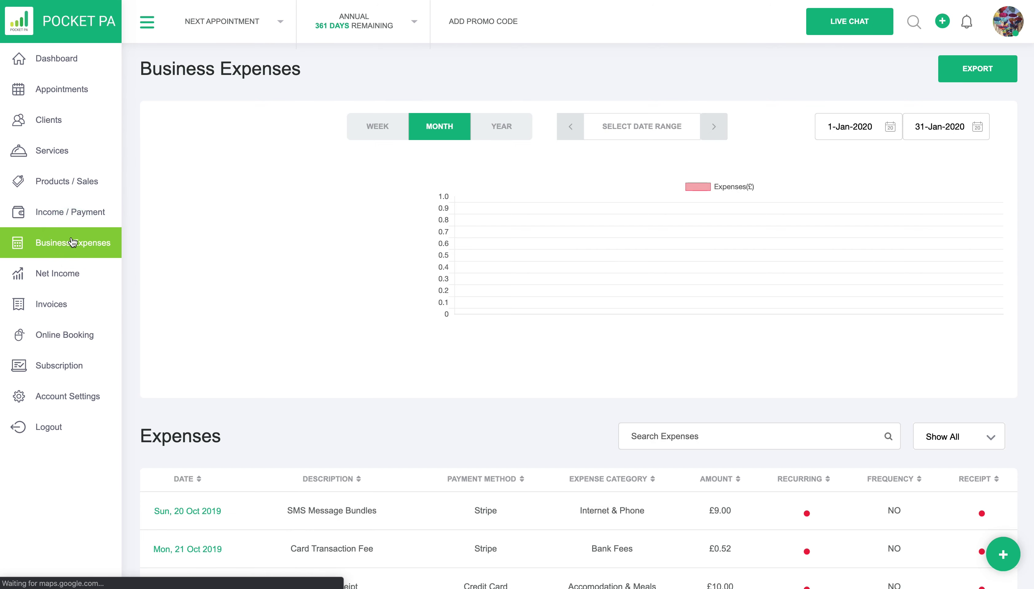
# Step: Open the Business Expenses page showing January 2020 spending
pyautogui.click(175, 273)
pyautogui.scroll(-1, 324, 442)
pyautogui.scroll(1, 324, 442)
# Step: Bring up the green + quick-add grid and pick Expense
pyautogui.click(1003, 555)
pyautogui.click(1002, 515)
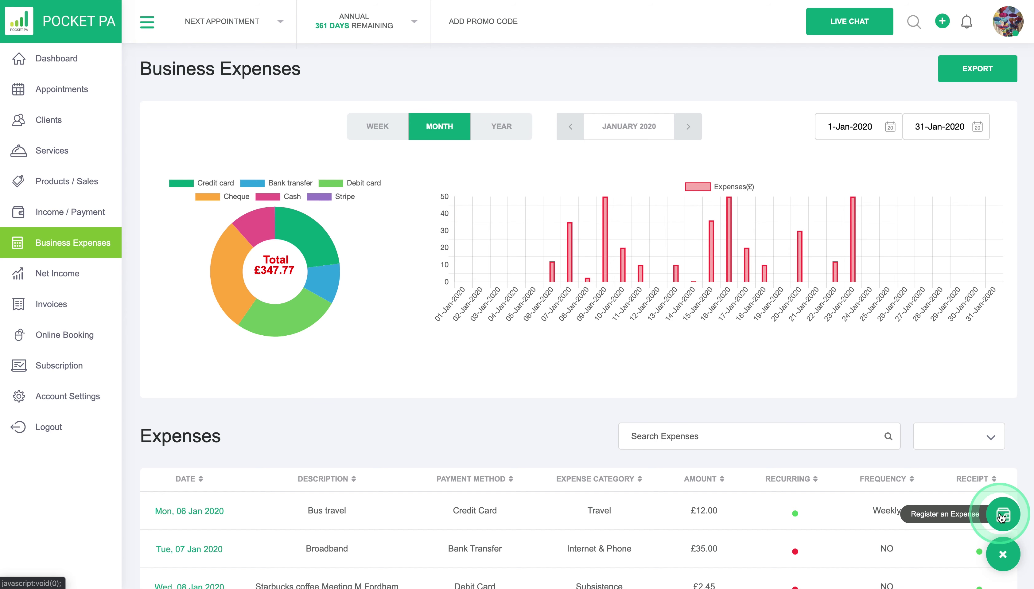
pyautogui.click(943, 22)
pyautogui.click(882, 152)
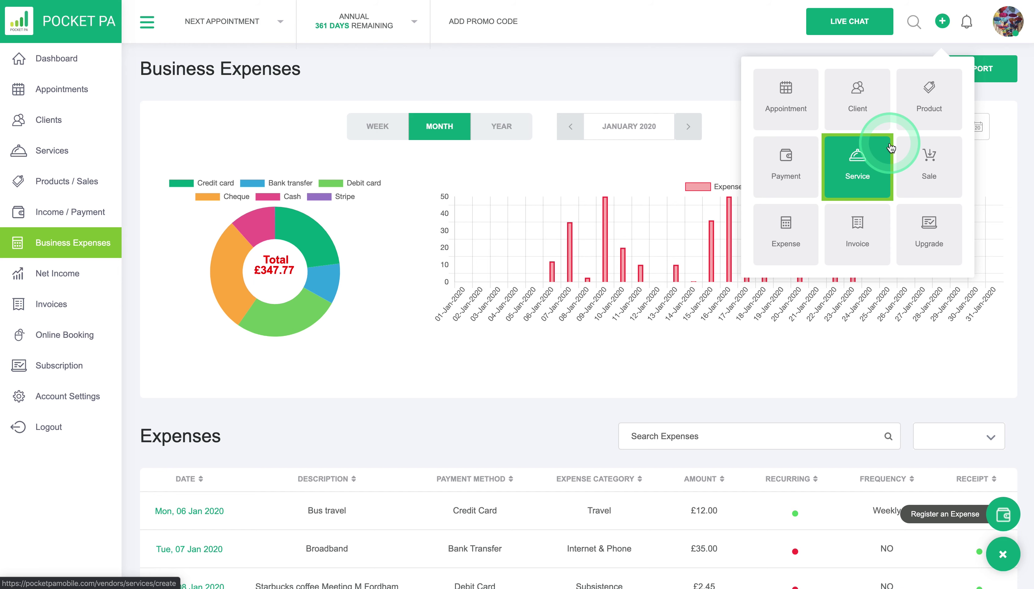
pyautogui.click(790, 232)
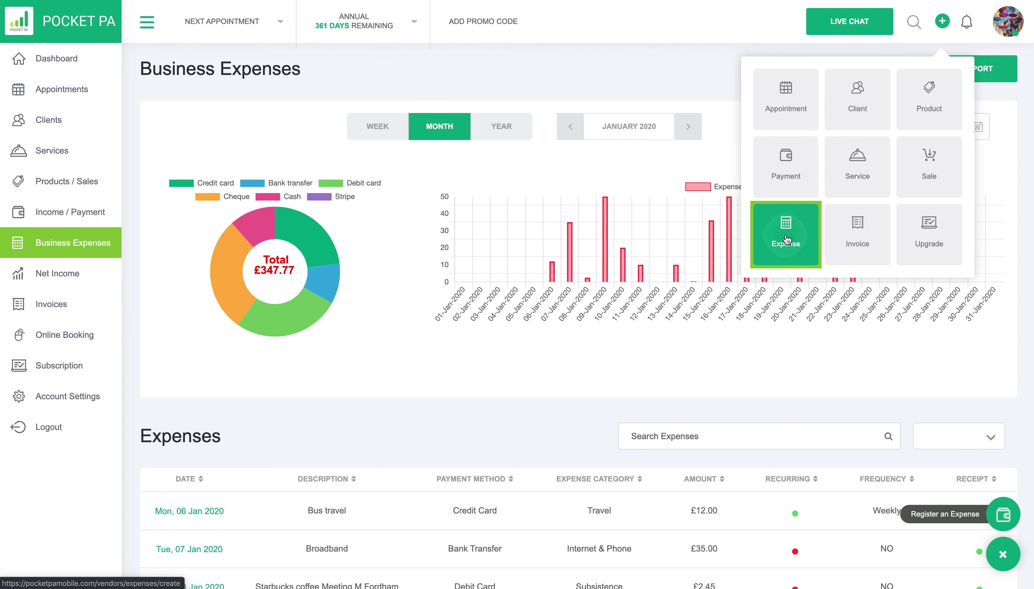
# Step: Open a new expense form and attach RECEIPT.JPG as its business receipt
pyautogui.click(786, 240)
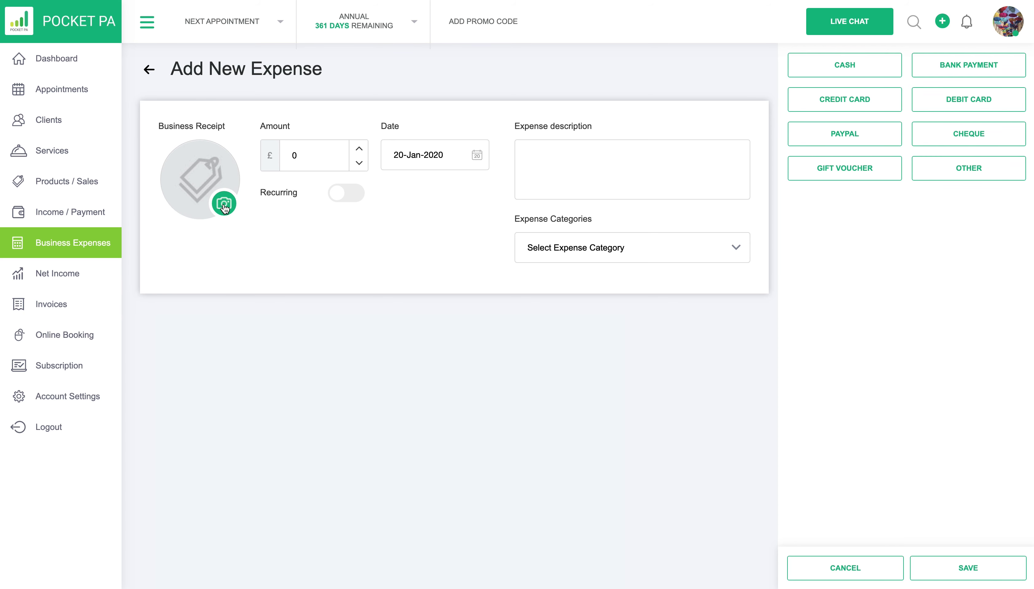
pyautogui.click(224, 207)
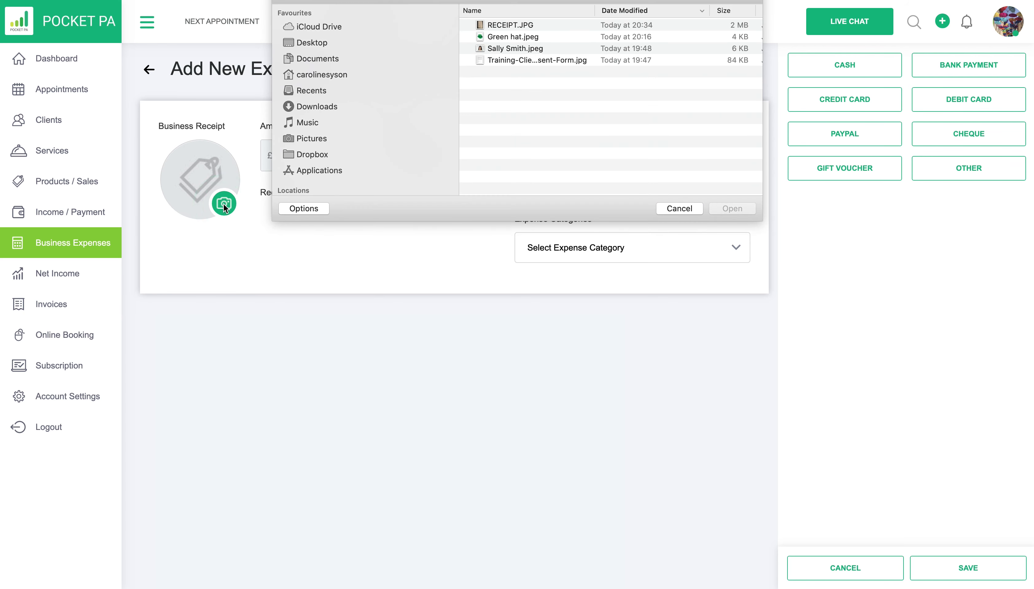
pyautogui.click(520, 26)
pyautogui.click(732, 209)
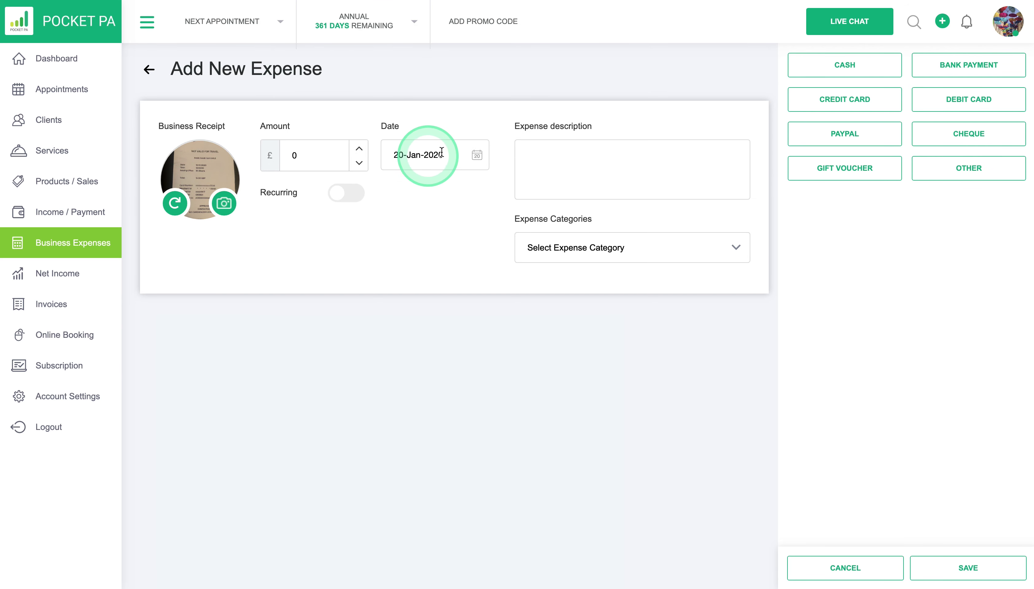
# Step: Set the expense date to 15-Jan-2020 and raise the amount to £13
pyautogui.click(477, 155)
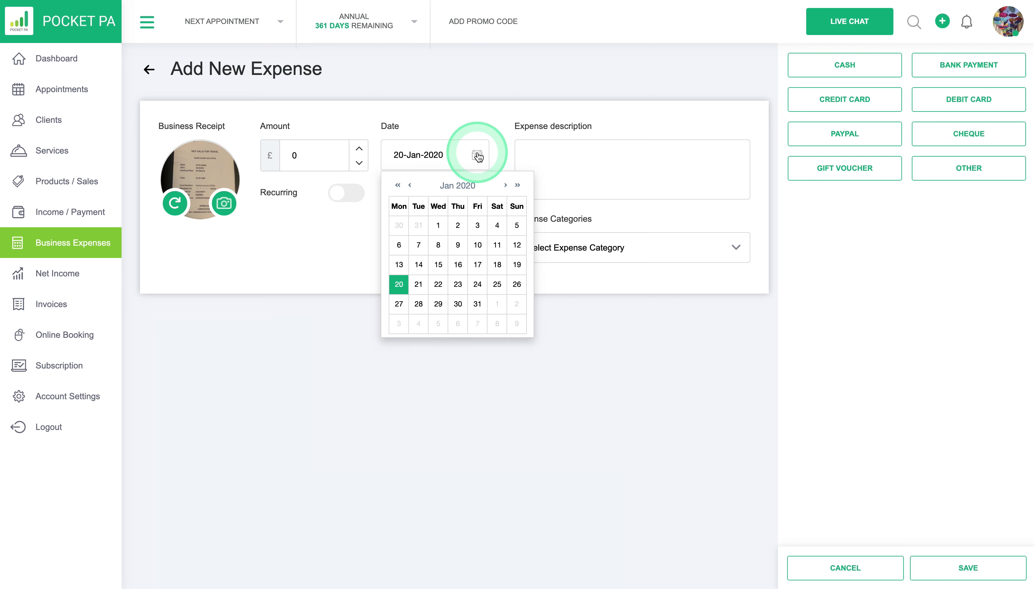
pyautogui.click(441, 266)
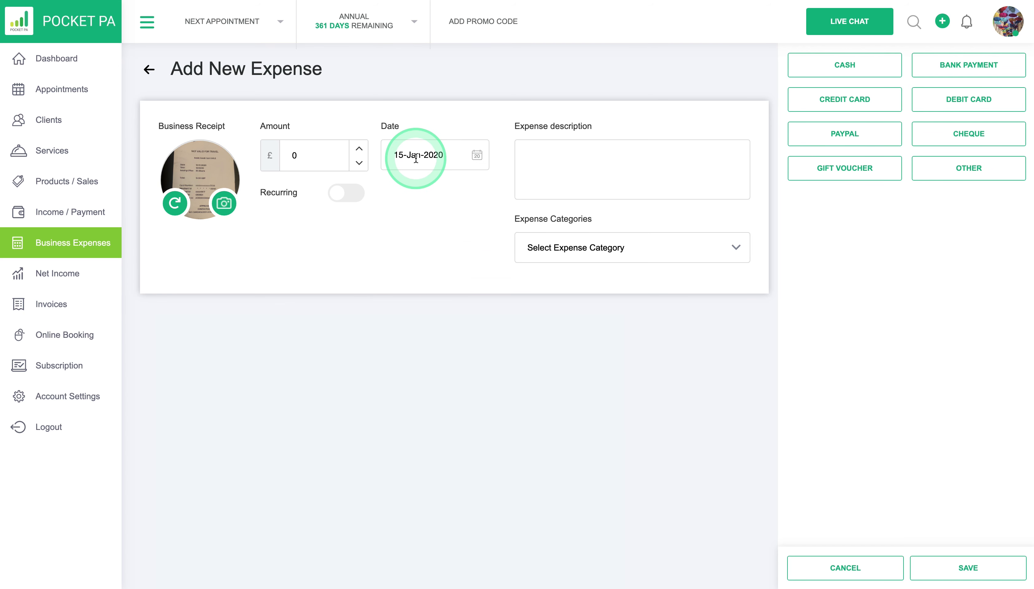
pyautogui.click(358, 151)
pyautogui.click(357, 151)
pyautogui.click(357, 152)
pyautogui.click(358, 151)
pyautogui.click(358, 151)
pyautogui.click(357, 151)
pyautogui.click(357, 151)
pyautogui.click(357, 151)
pyautogui.click(358, 151)
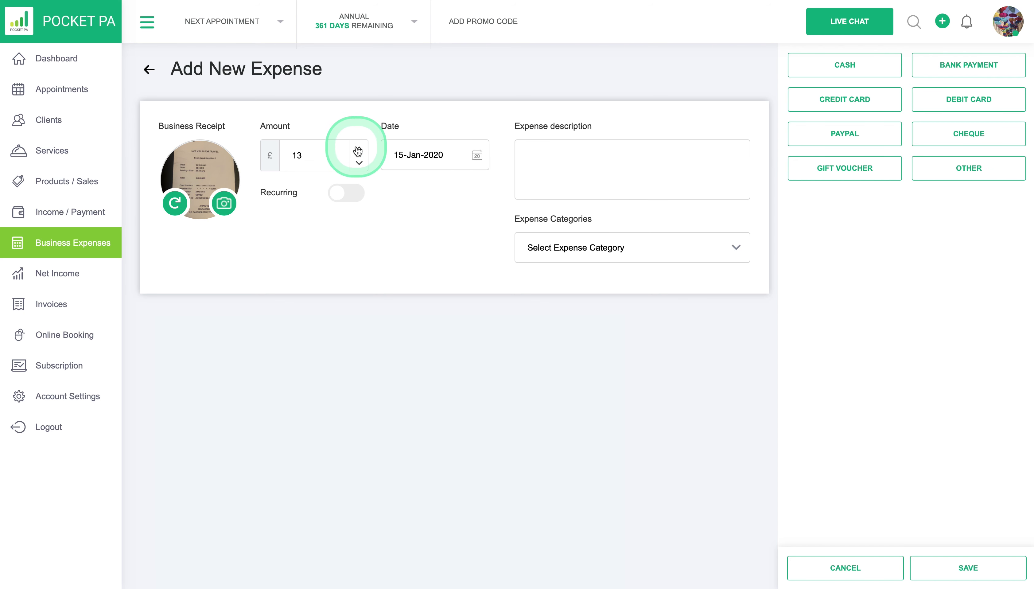
# Step: Enter the description 'Train Ticket' and choose the Travel expense category
pyautogui.click(524, 148)
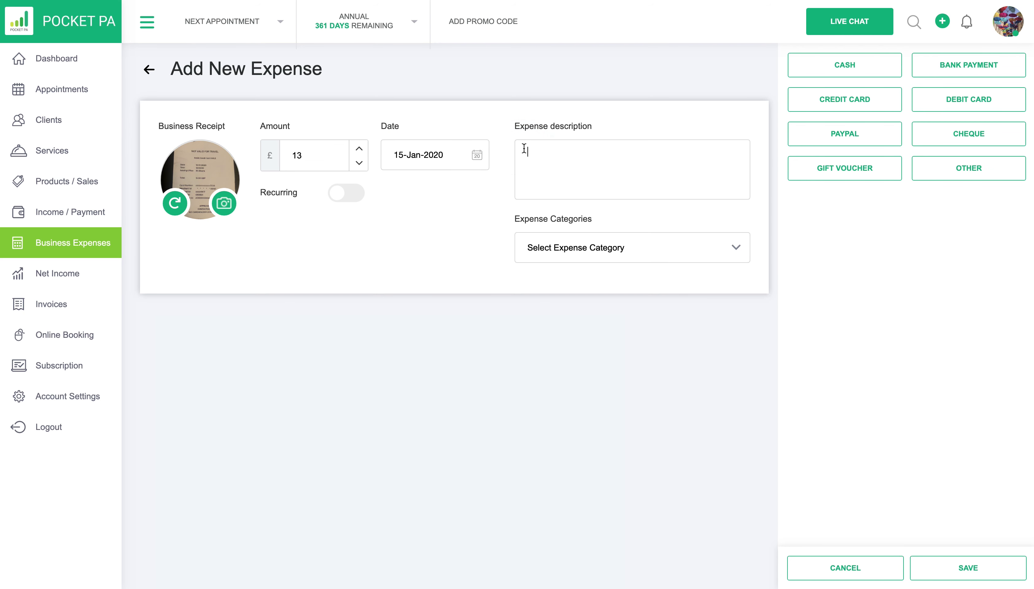
pyautogui.click(524, 149)
pyautogui.write('Train')
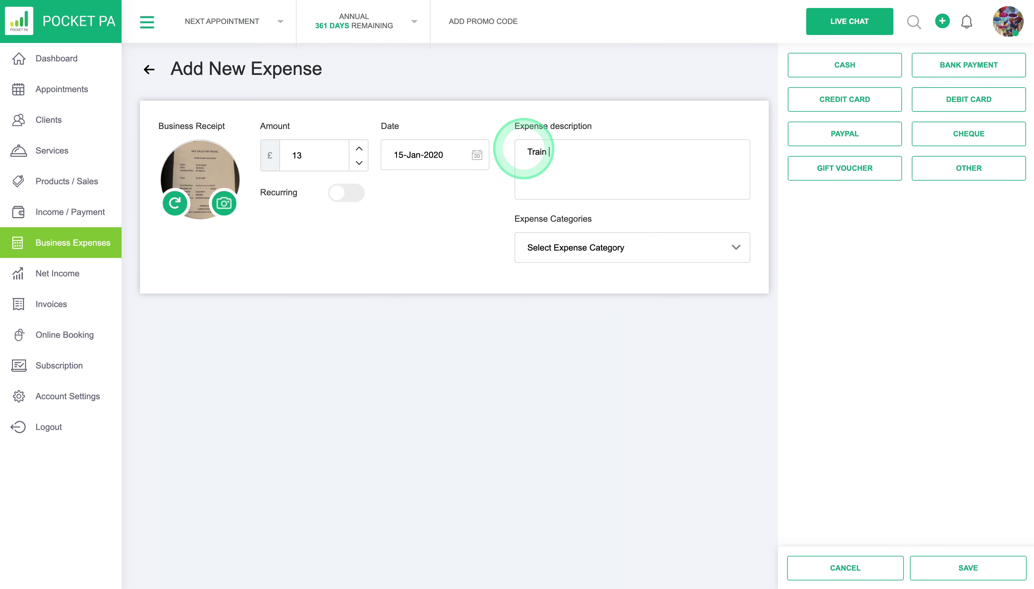
pyautogui.press('BackSpace')
pyautogui.press('BackSpace')
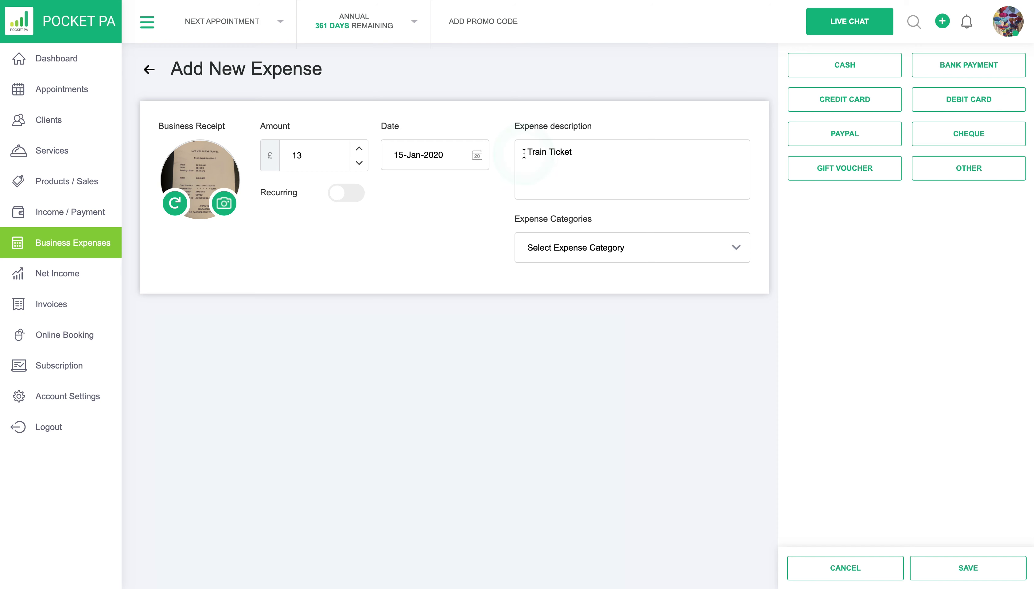
pyautogui.click(566, 255)
pyautogui.click(569, 447)
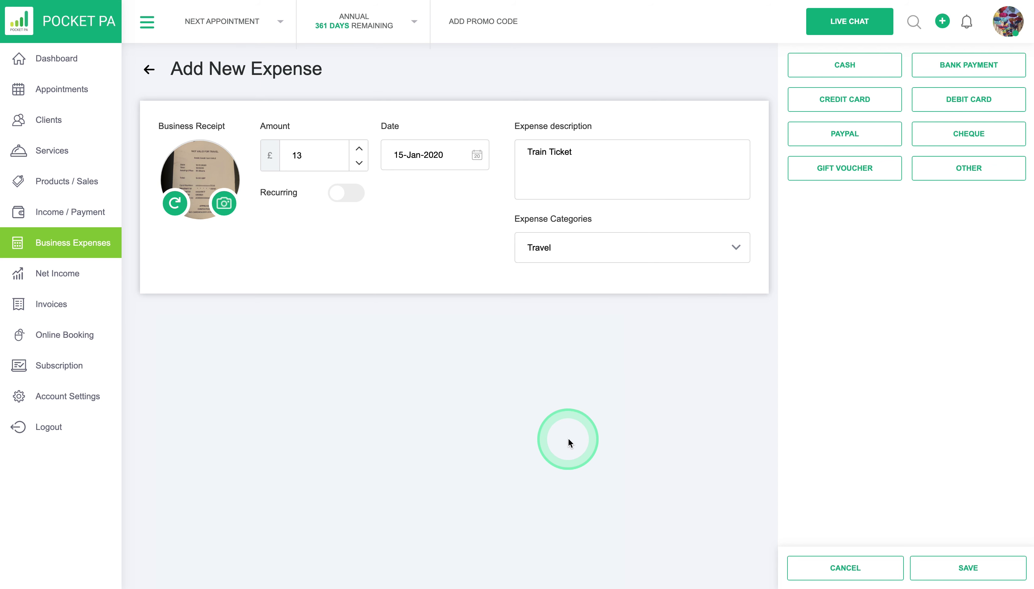
# Step: Turn on Recurring, view the frequency list without choosing, and click the Recurring End Date field
pyautogui.click(337, 197)
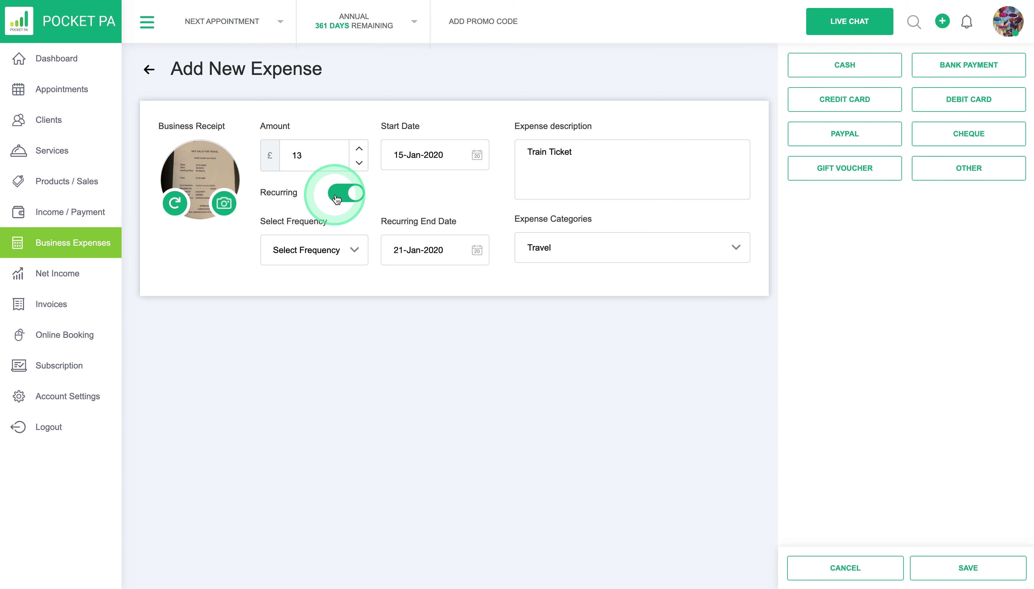
pyautogui.click(354, 252)
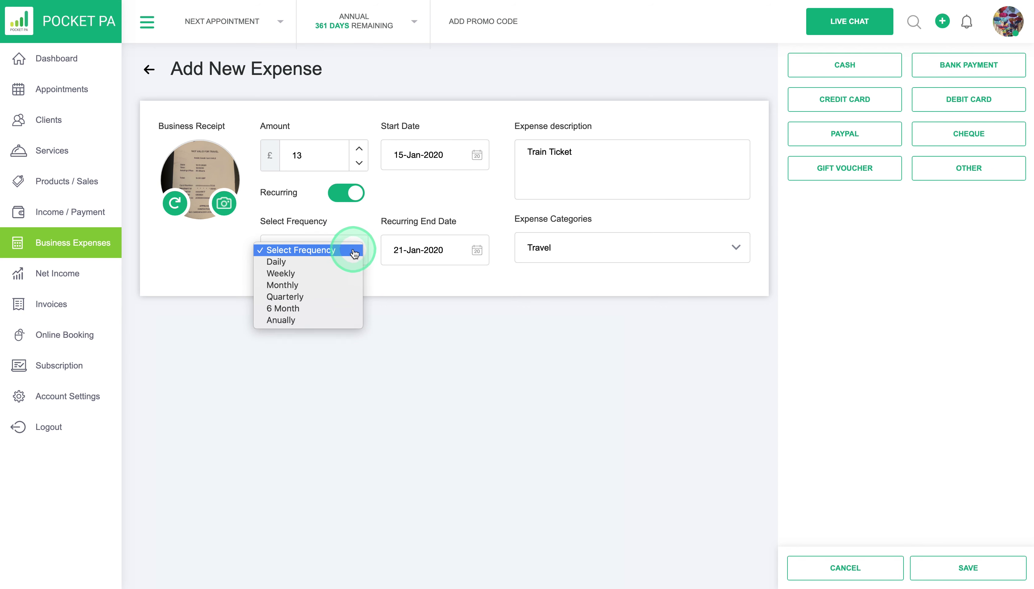
pyautogui.click(347, 226)
pyautogui.click(418, 250)
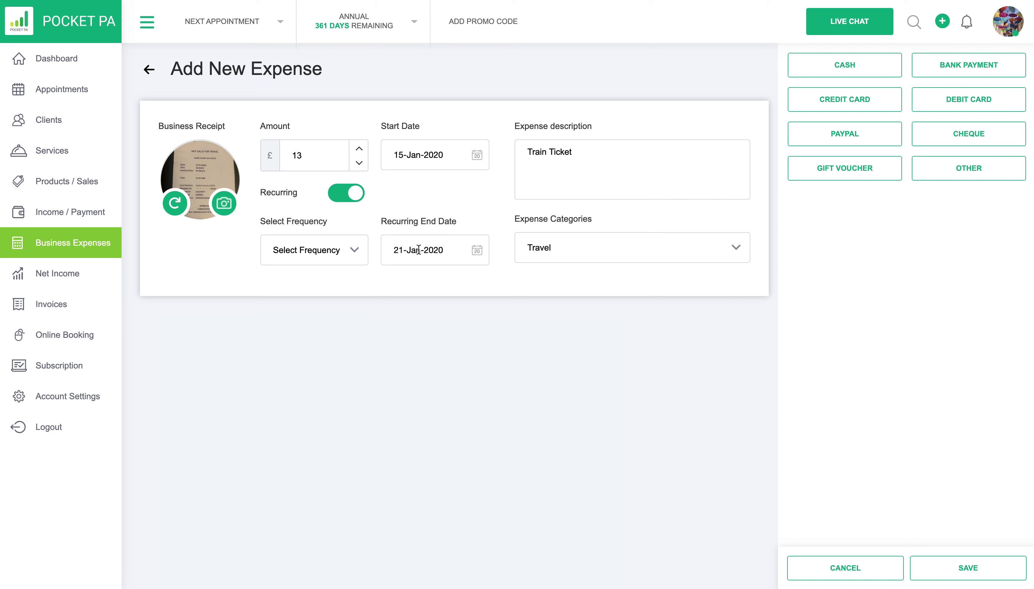
pyautogui.click(419, 251)
pyautogui.click(476, 253)
# Step: Switch Recurring off and set the payment method to Debit Card
pyautogui.click(345, 193)
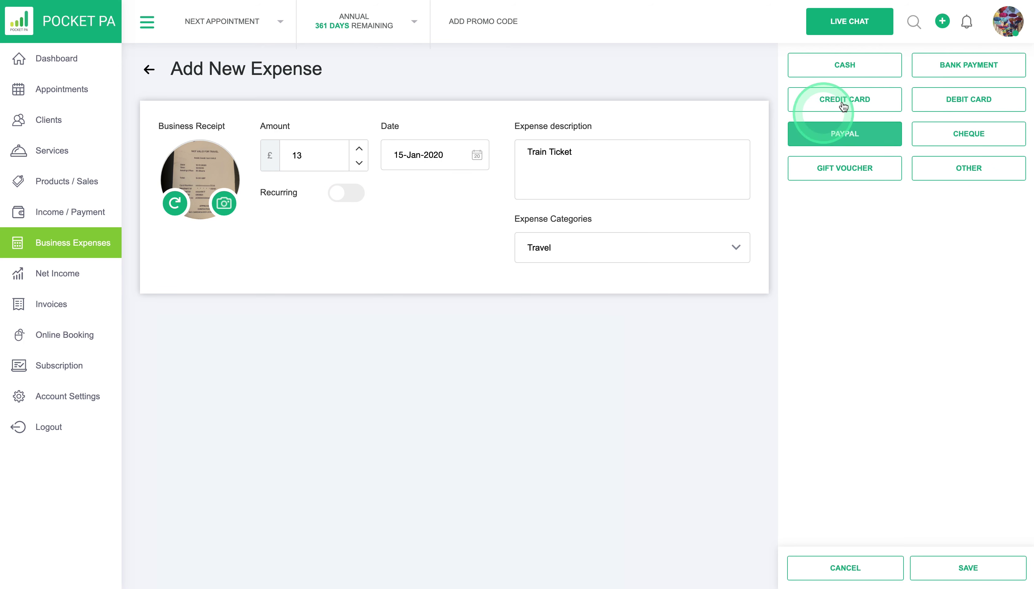
pyautogui.click(859, 103)
pyautogui.click(865, 134)
pyautogui.click(920, 141)
pyautogui.click(935, 107)
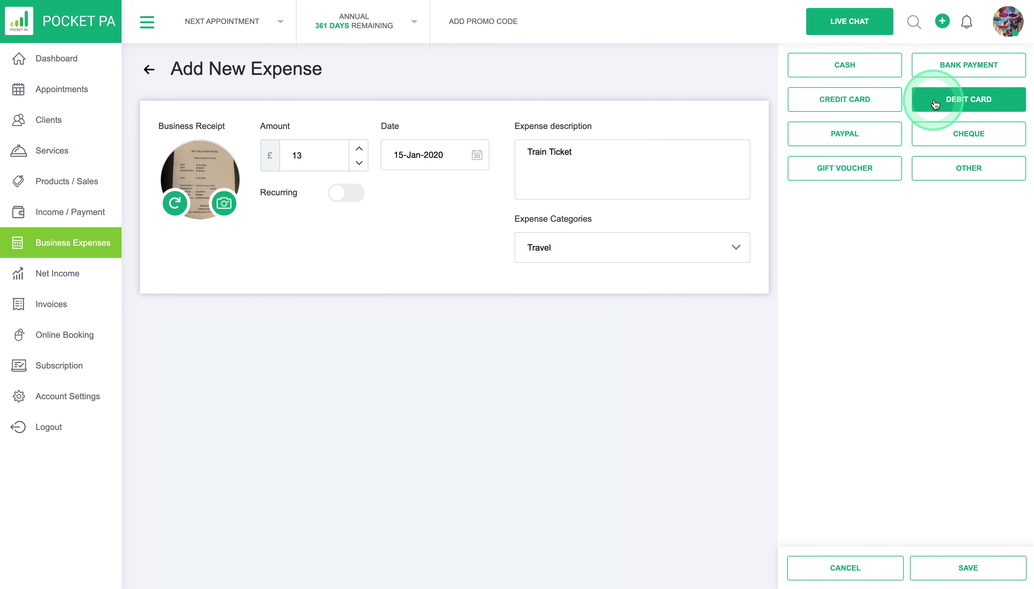
pyautogui.click(936, 104)
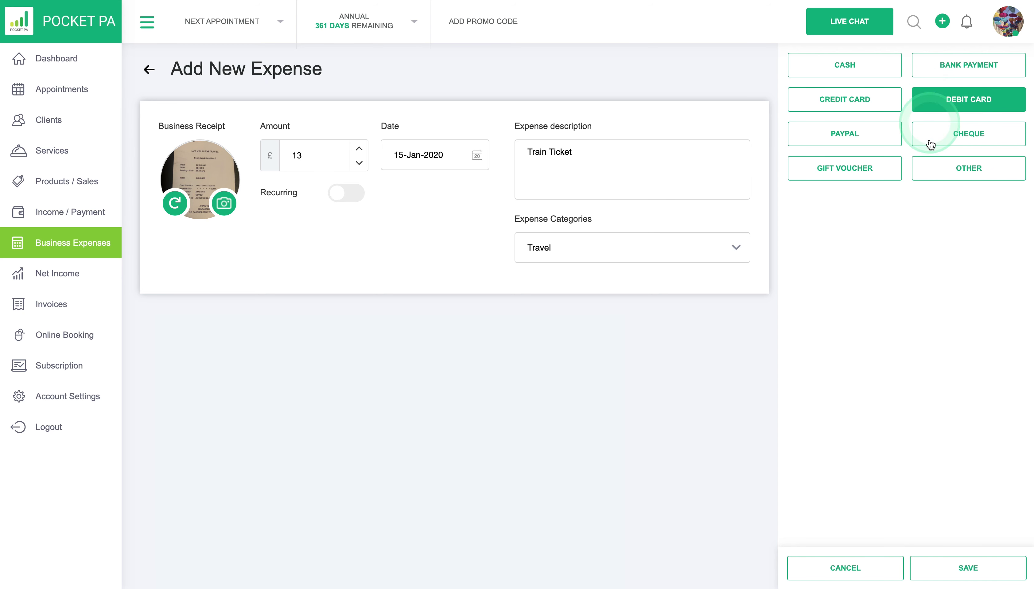
# Step: Save the Train Ticket expense and dismiss the Success confirmation
pyautogui.click(965, 569)
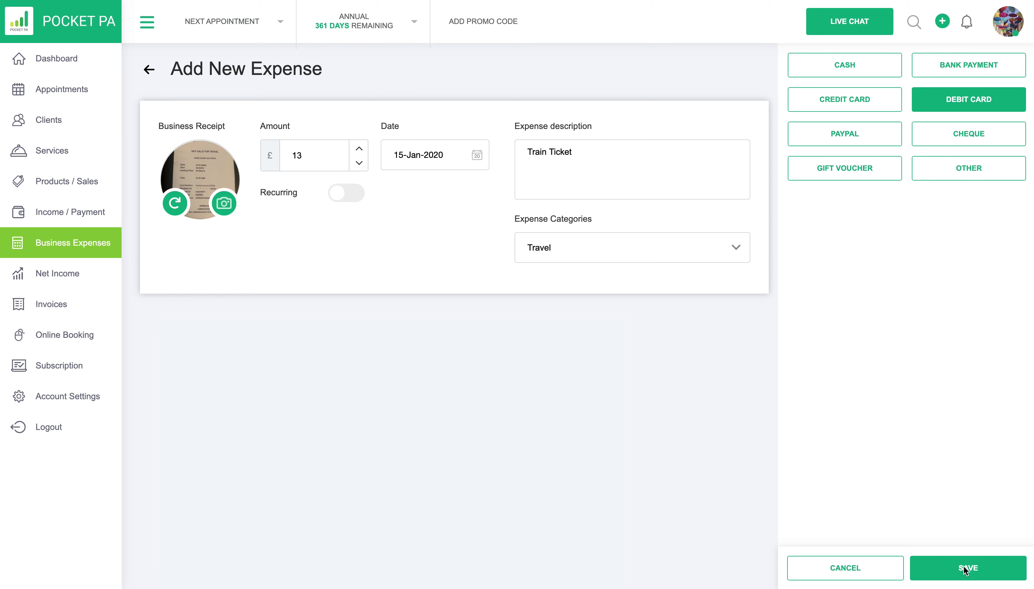
pyautogui.click(964, 567)
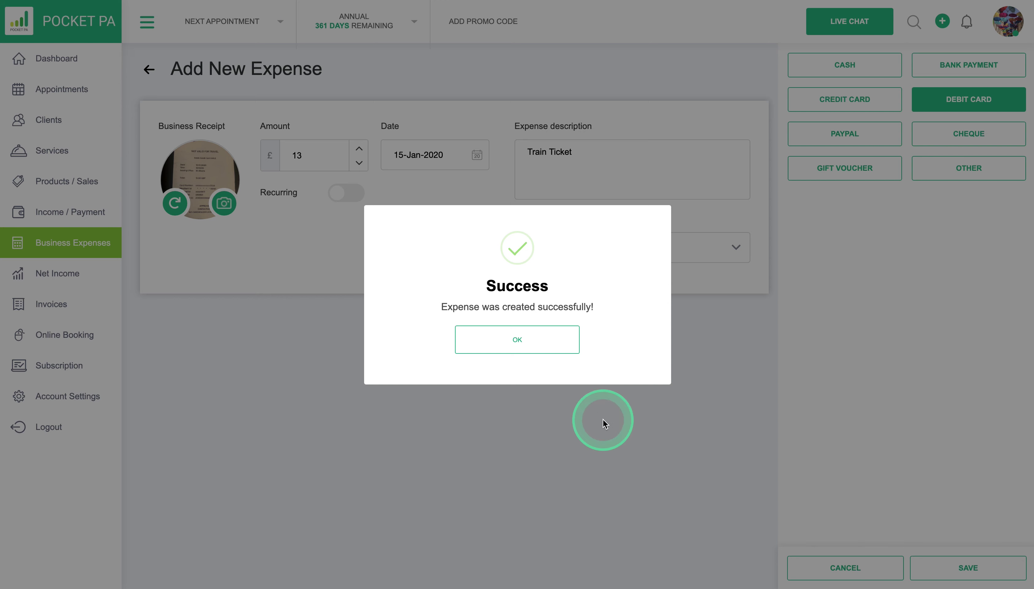
pyautogui.click(520, 340)
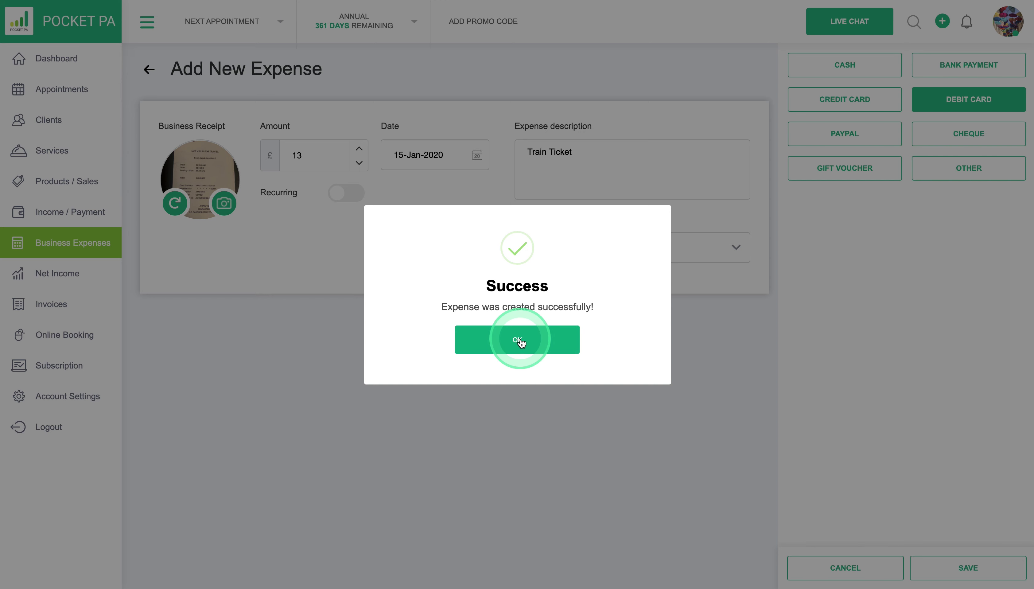
pyautogui.click(520, 341)
pyautogui.click(148, 71)
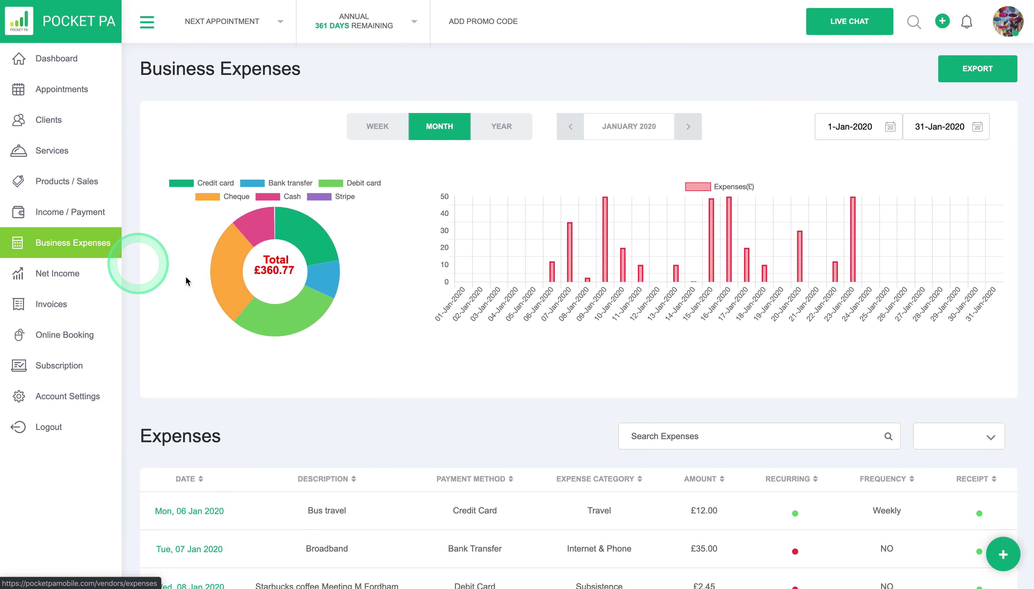
pyautogui.scroll(-10, 328, 357)
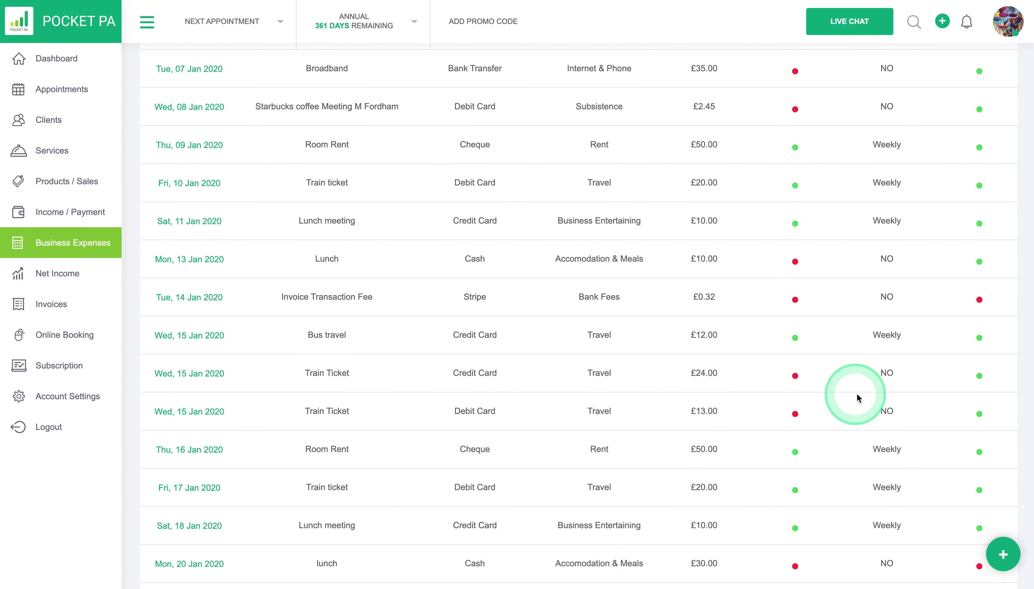
pyautogui.scroll(1, 972, 390)
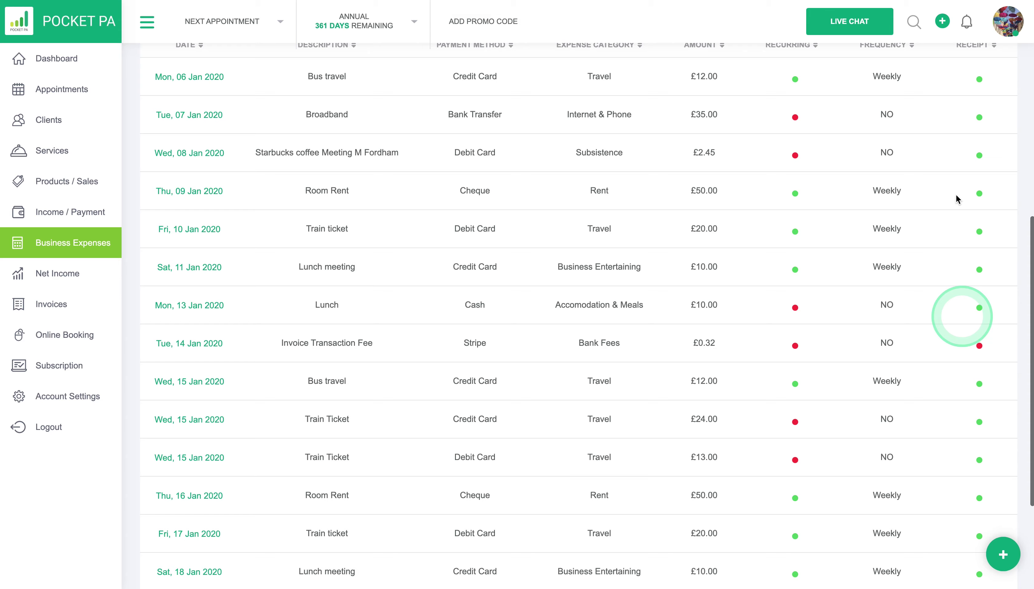
pyautogui.scroll(1, 948, 131)
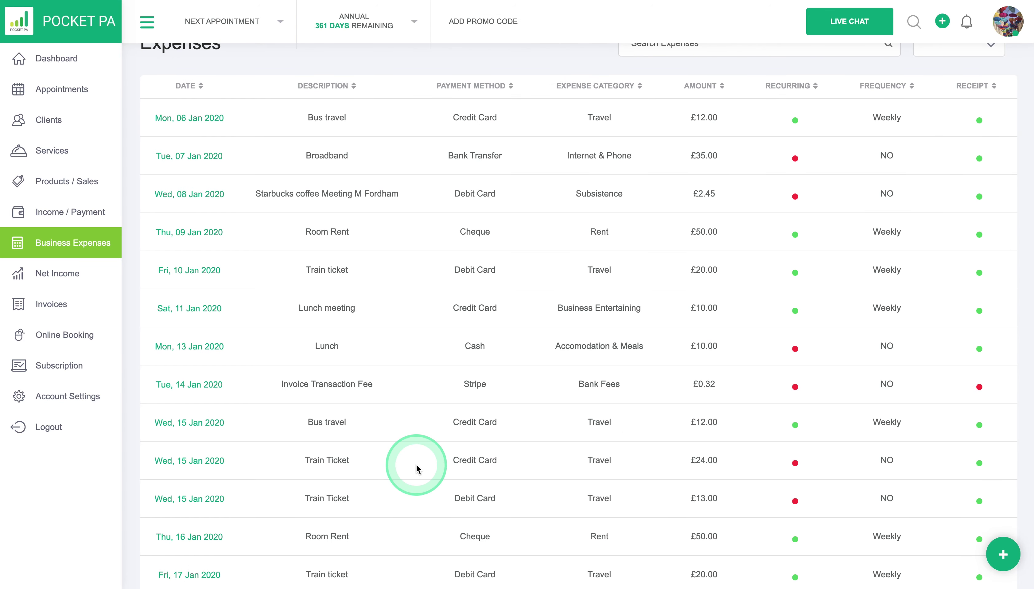
# Step: Open the £13 Train Ticket expense and view its attached receipt at full size
pyautogui.click(194, 504)
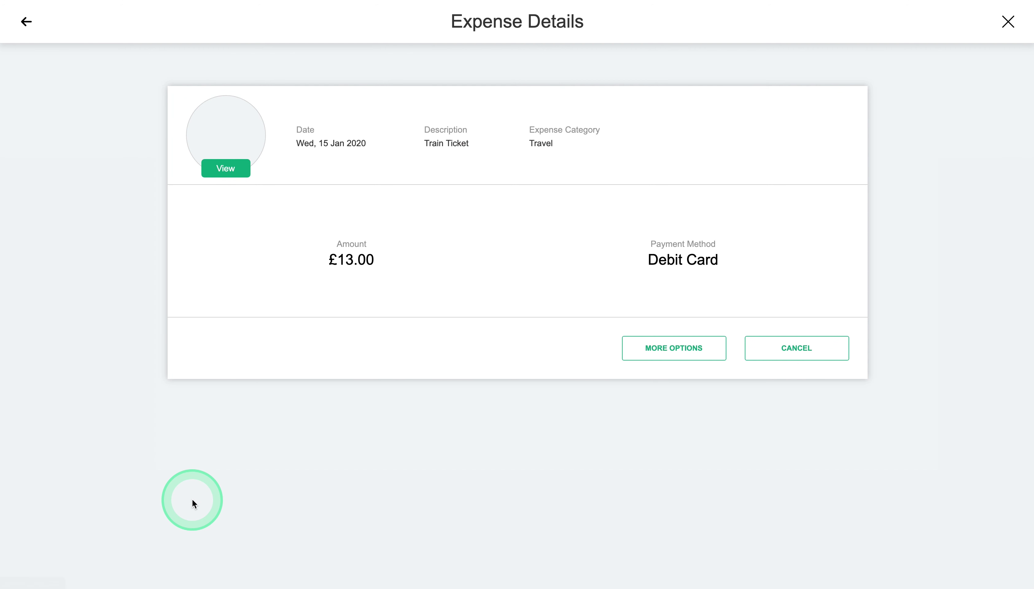
pyautogui.click(233, 168)
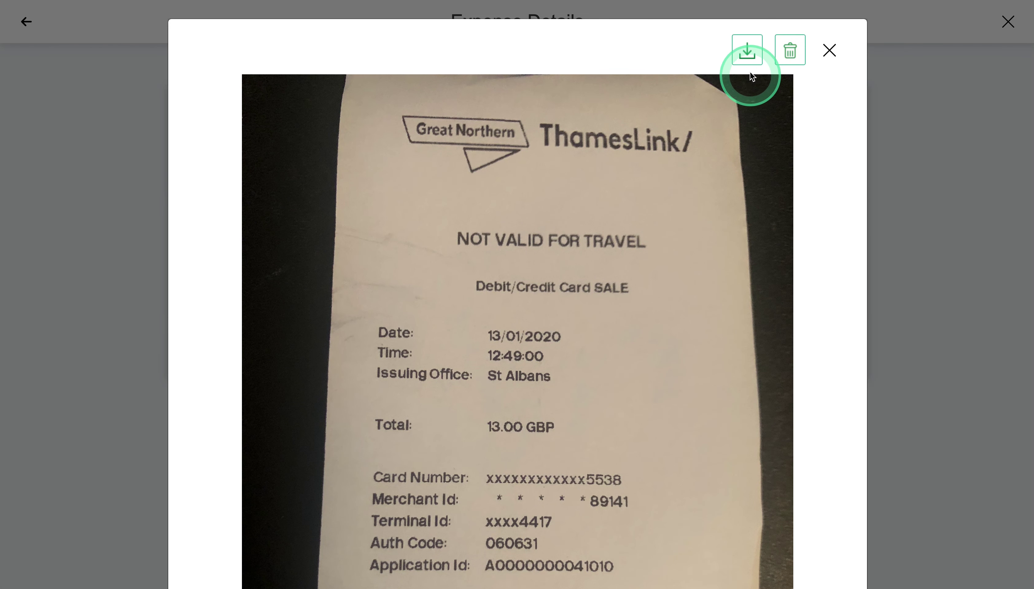
pyautogui.click(829, 50)
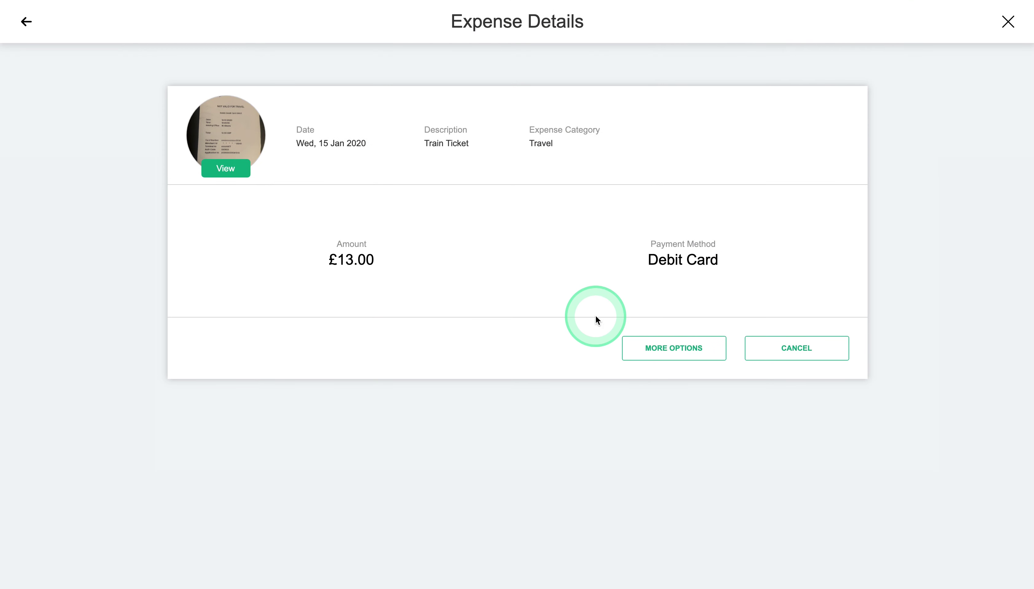
# Step: Edit the expense to Debit Card payment, update it, and return to the expenses list
pyautogui.click(686, 348)
pyautogui.click(644, 288)
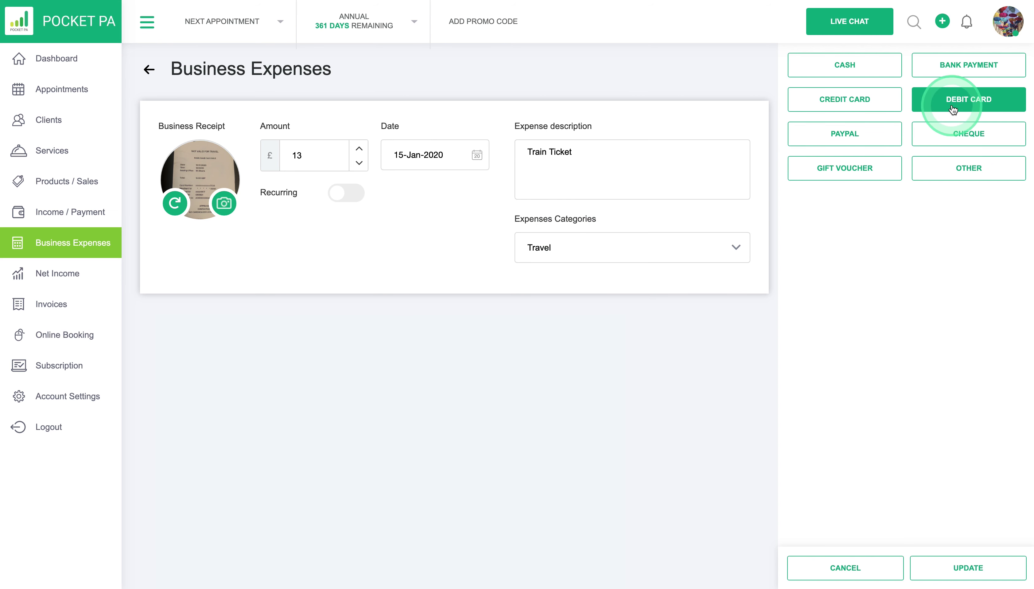
pyautogui.click(852, 99)
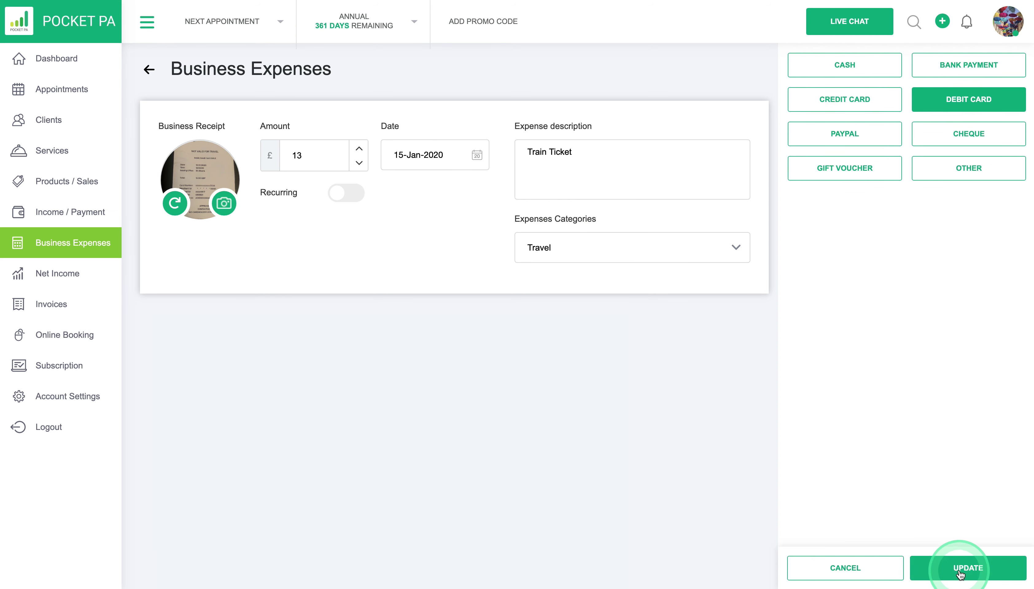
pyautogui.click(204, 170)
pyautogui.click(149, 72)
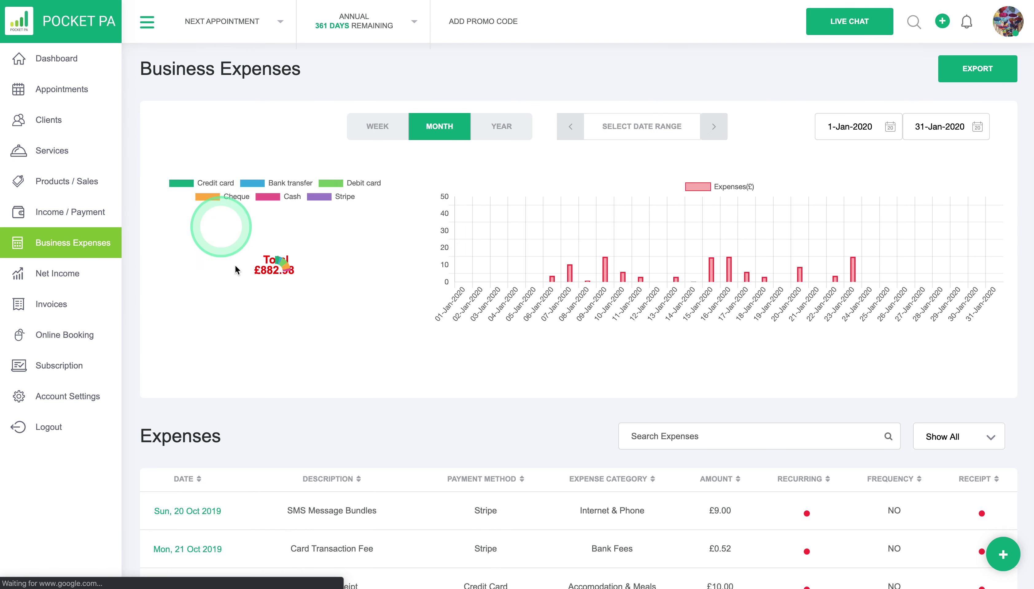
pyautogui.click(335, 438)
pyautogui.scroll(-2, 332, 450)
# Step: Check the cash share on the spending chart, then sort the expenses table by Expense Category
pyautogui.click(263, 143)
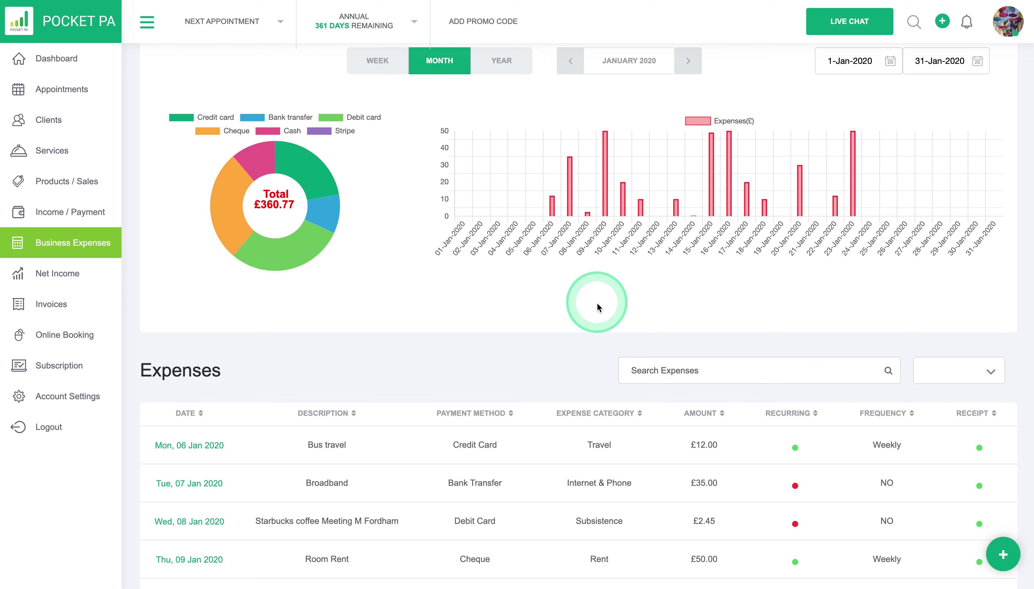
pyautogui.scroll(2, 596, 300)
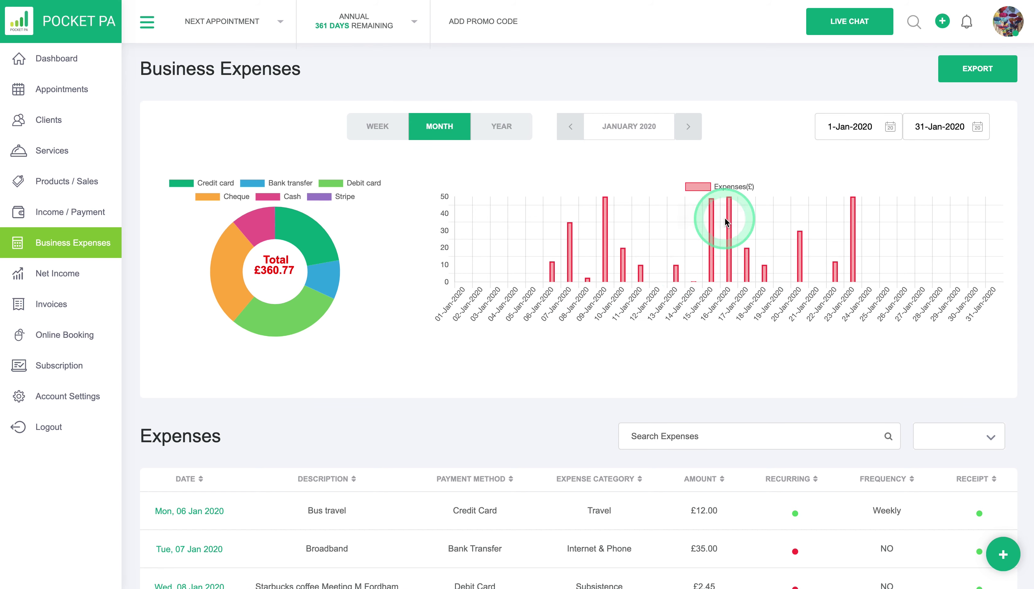
pyautogui.moveTo(729, 222)
pyautogui.moveTo(857, 218)
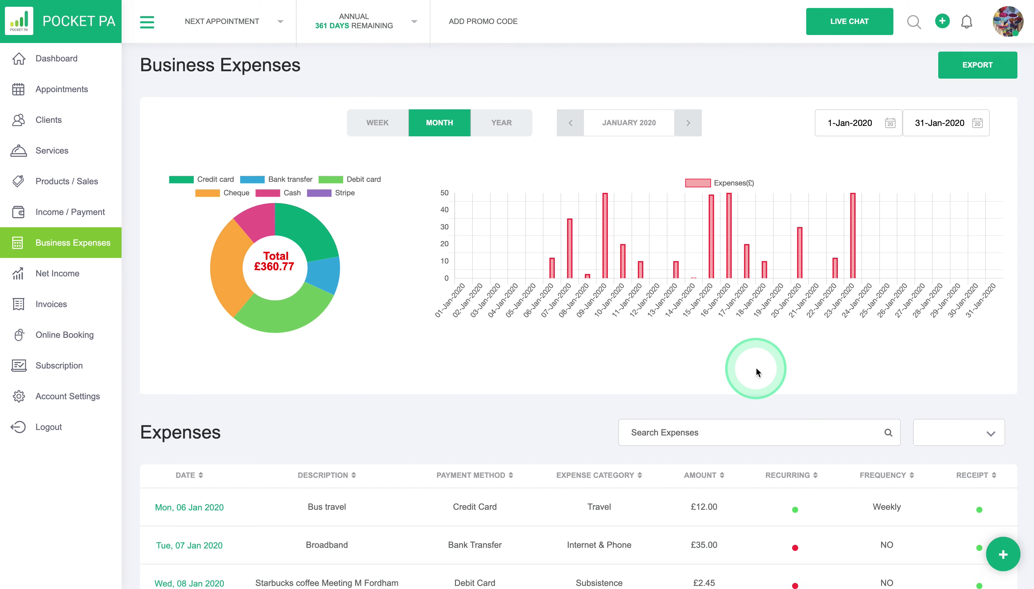
pyautogui.scroll(-5, 757, 369)
pyautogui.click(804, 198)
pyautogui.click(798, 302)
pyautogui.click(975, 217)
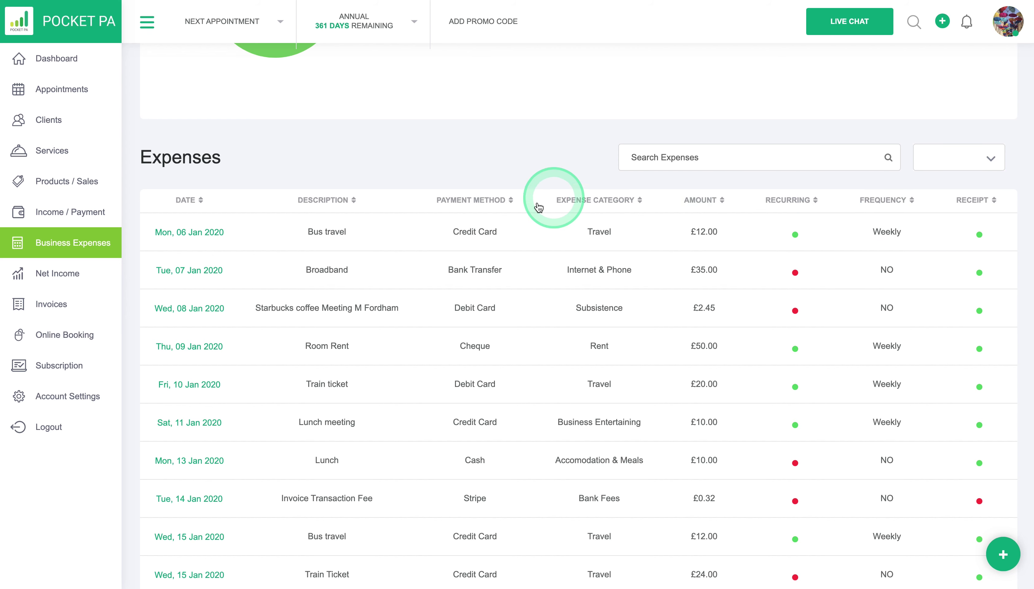
# Step: Sort the expenses table in turn by category, payment method, description, date, amount and receipt
pyautogui.click(596, 201)
pyautogui.click(476, 200)
pyautogui.click(328, 201)
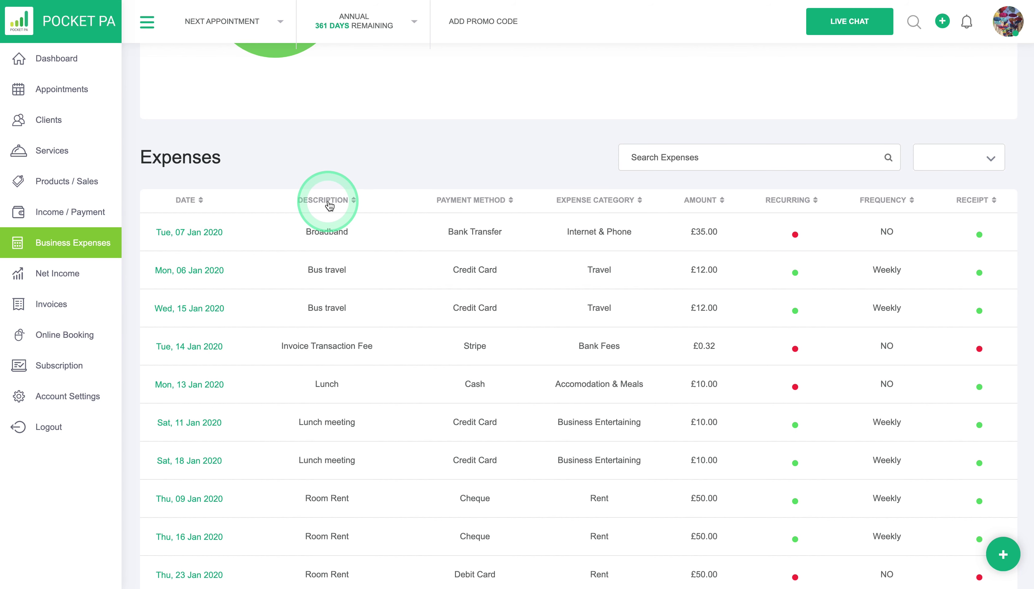
pyautogui.click(190, 201)
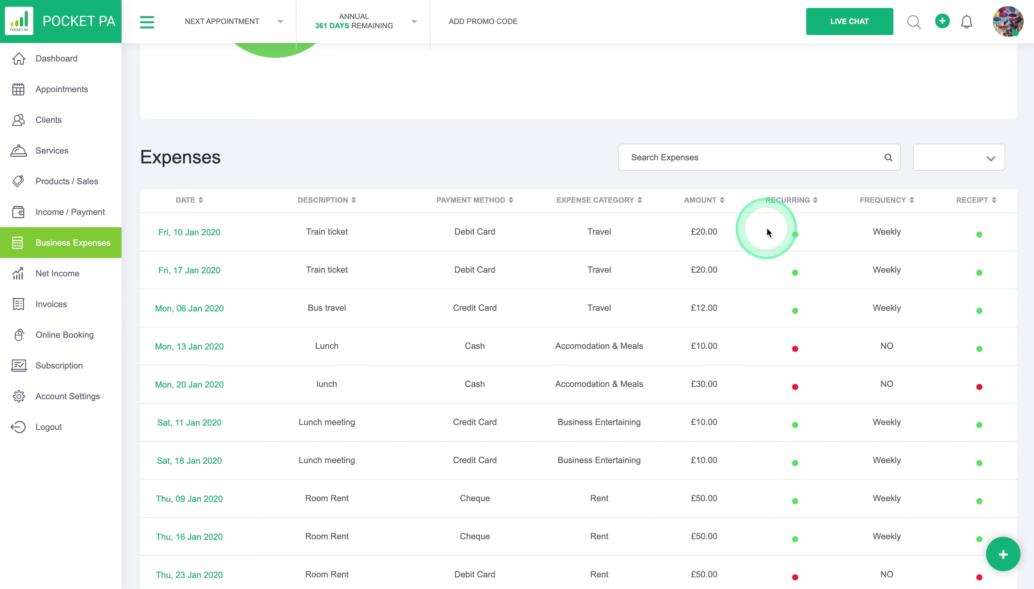
pyautogui.click(714, 203)
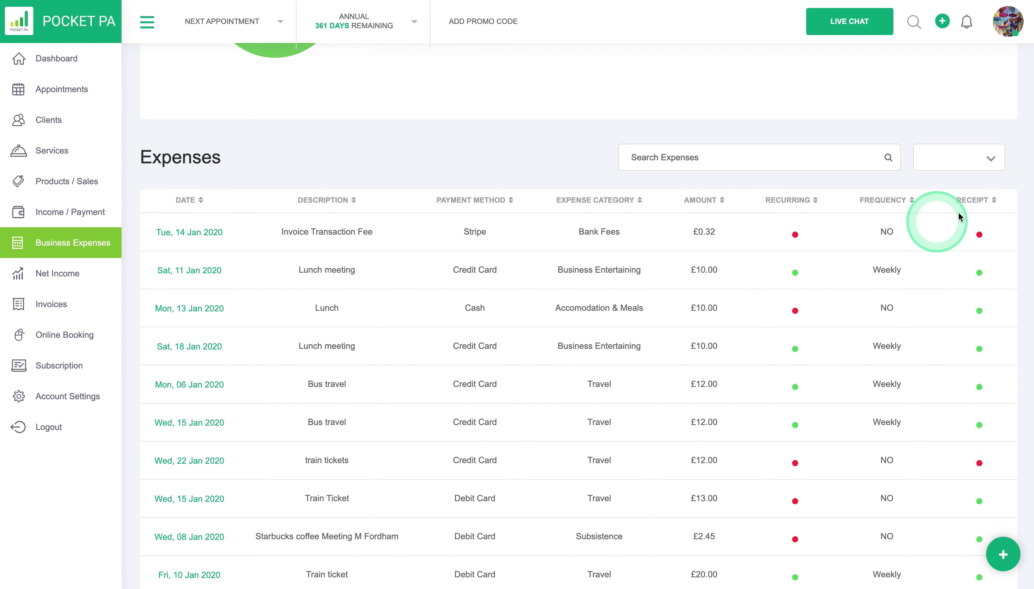
pyautogui.click(977, 201)
# Step: Sort by Recurring so non-recurring expenses like Broadband £35.00 come first
pyautogui.scroll(-5, 985, 287)
pyautogui.scroll(7, 983, 305)
pyautogui.click(804, 280)
pyautogui.click(802, 283)
pyautogui.scroll(-9, 810, 367)
pyautogui.scroll(7, 810, 371)
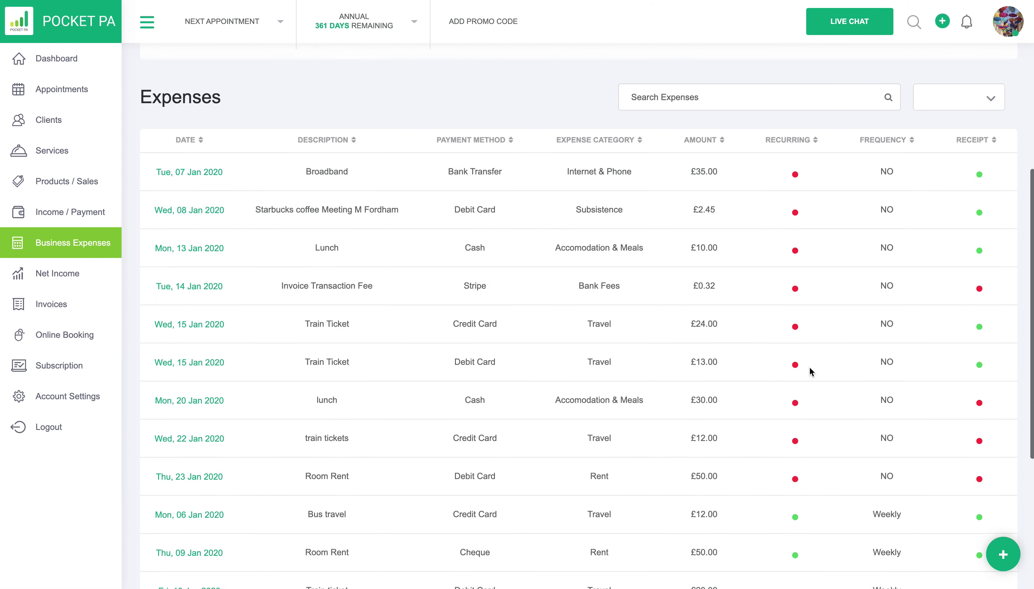
# Step: Open Export for 1-Jan-2020 to 31-Jan-2020 and try the Excel, PDF and CSV formats
pyautogui.scroll(2, 810, 367)
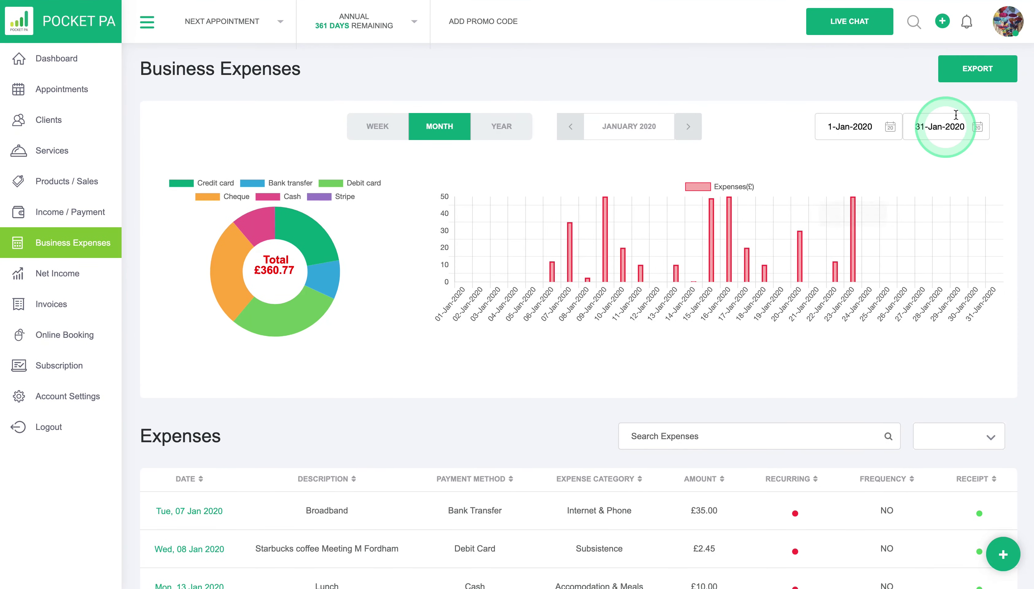
pyautogui.click(969, 74)
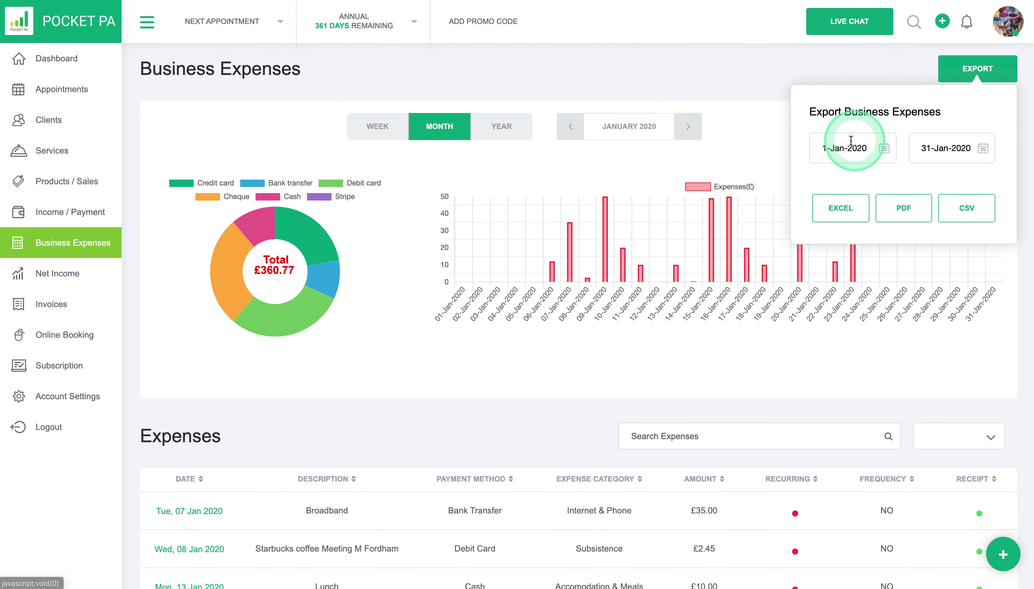
pyautogui.click(842, 209)
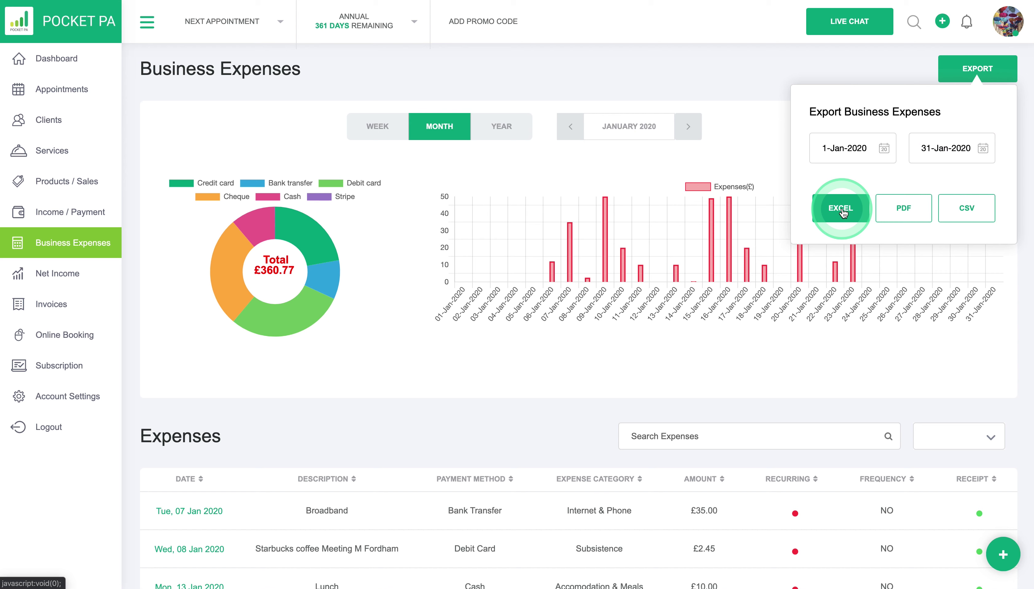
pyautogui.click(914, 210)
pyautogui.click(976, 210)
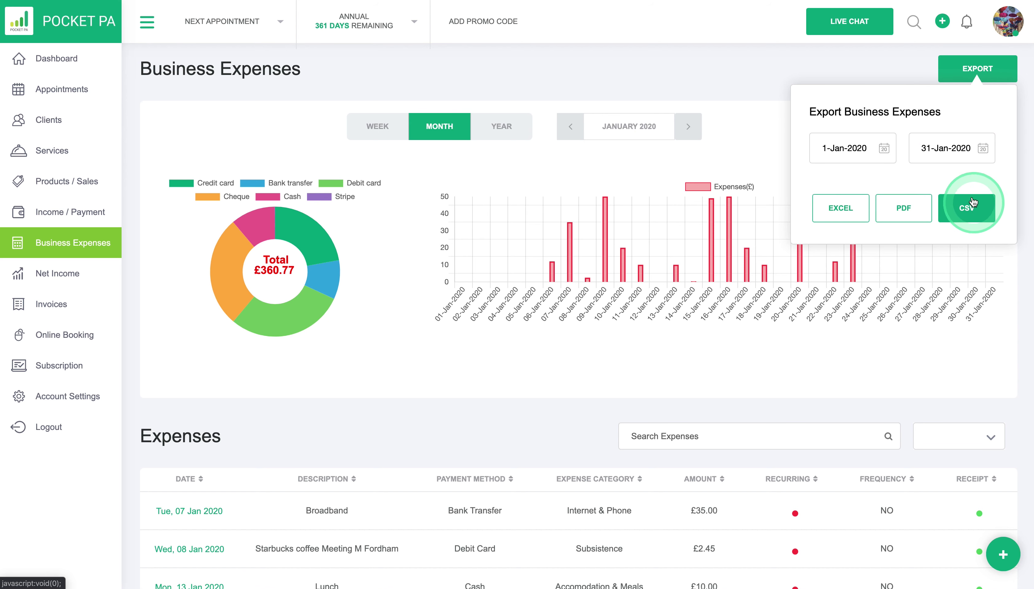
pyautogui.click(973, 72)
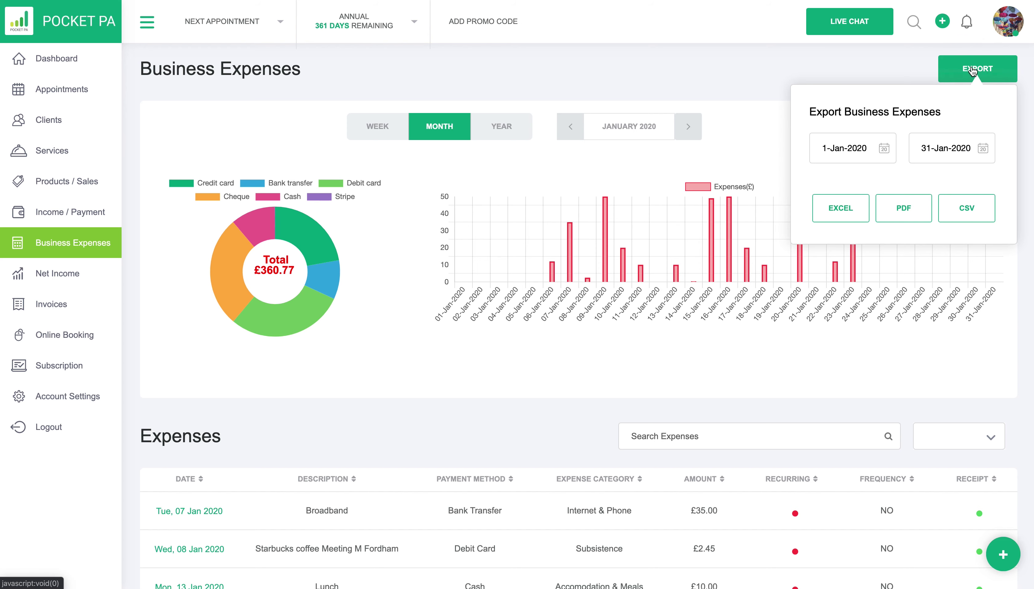